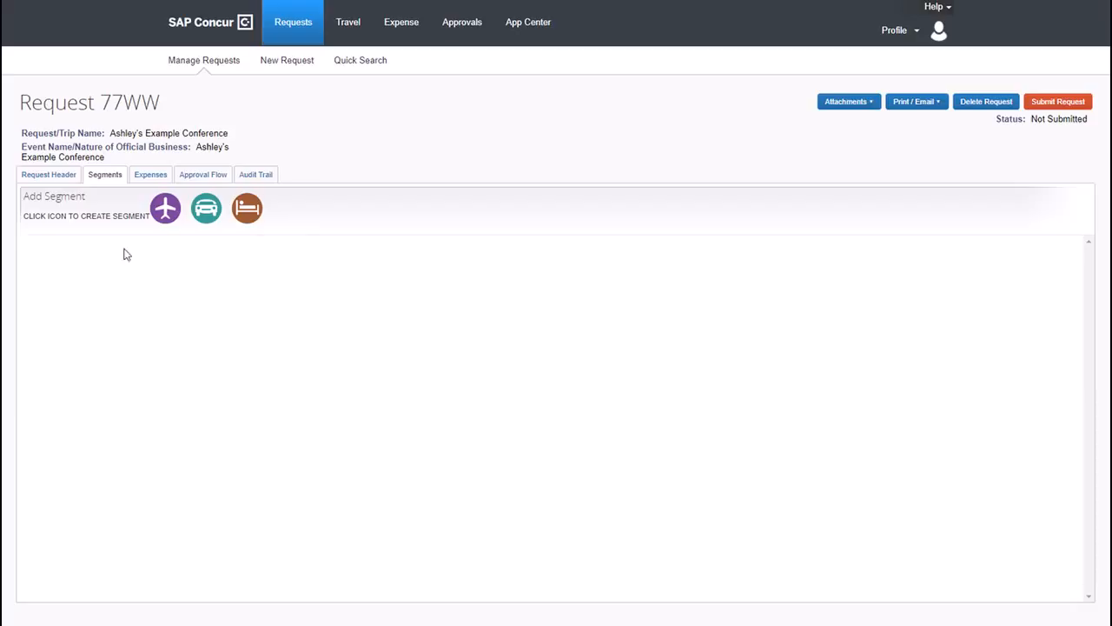
Add an air ticket segment to the request and switch to the Concur Travel flight results.
left_click(164, 216)
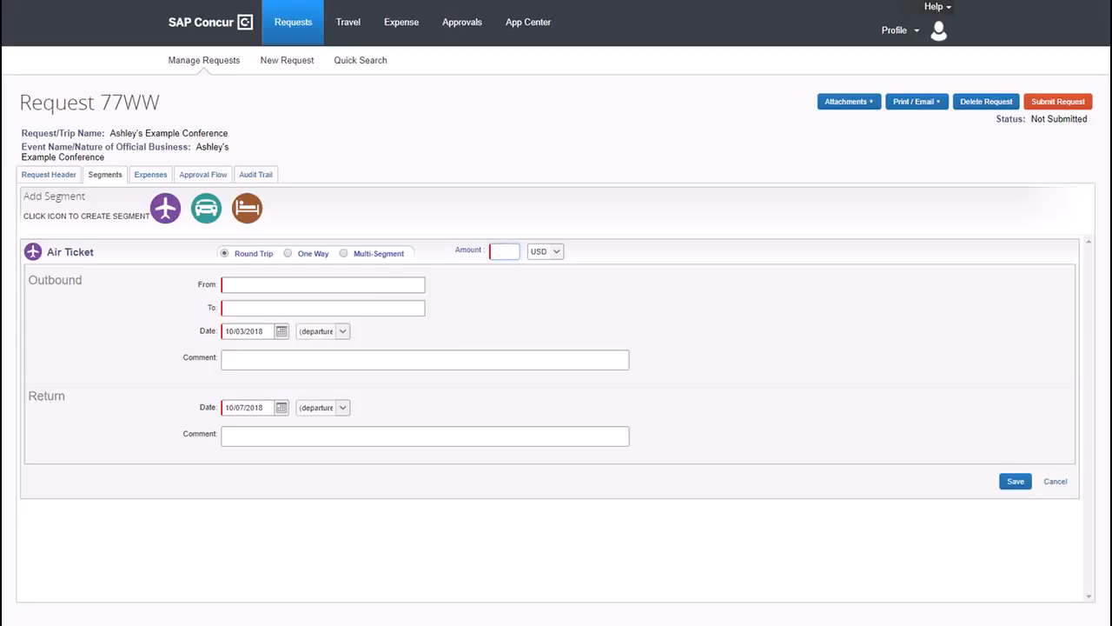
mouse_move(423, 618)
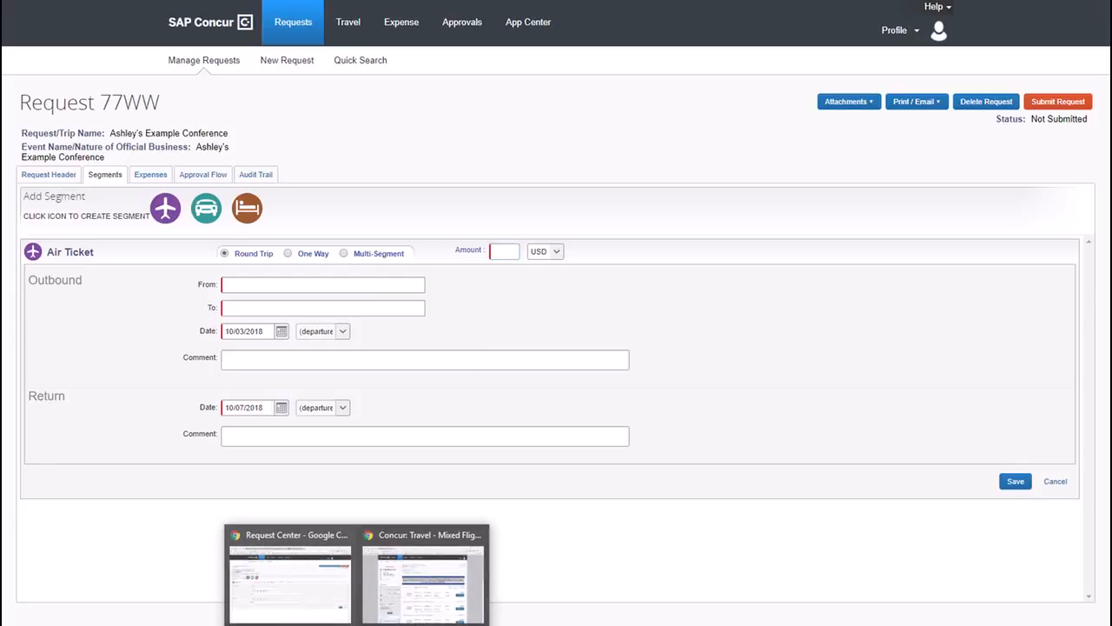
left_click(397, 580)
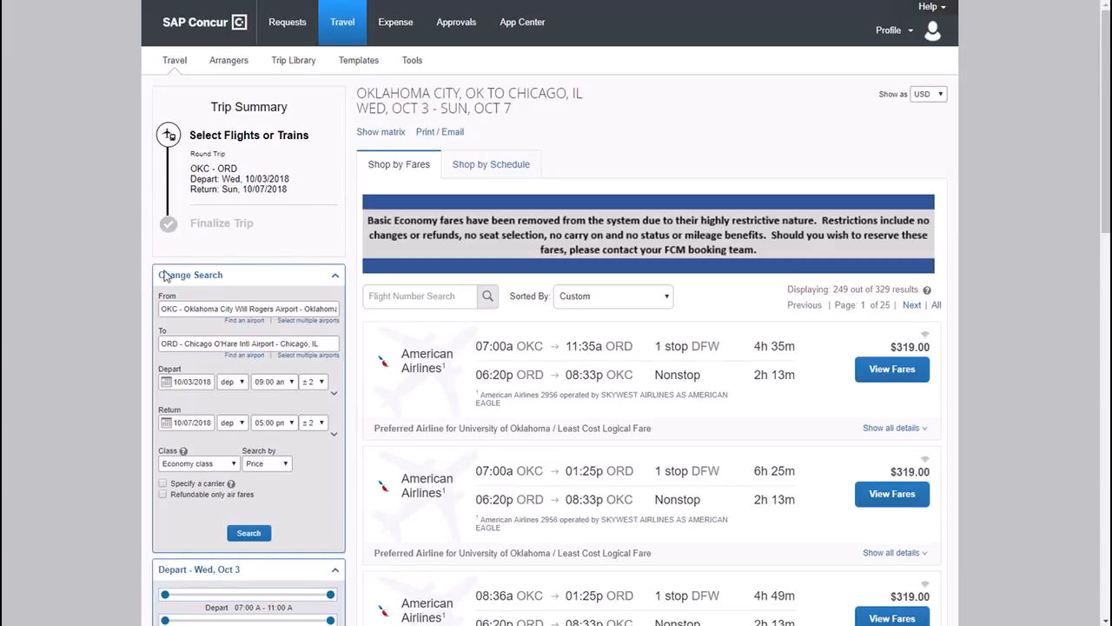
Review the Oklahoma City to Chicago flights by fare and by schedule, and look over the sorting options for the fares.
scroll(982, 246, "down", 1)
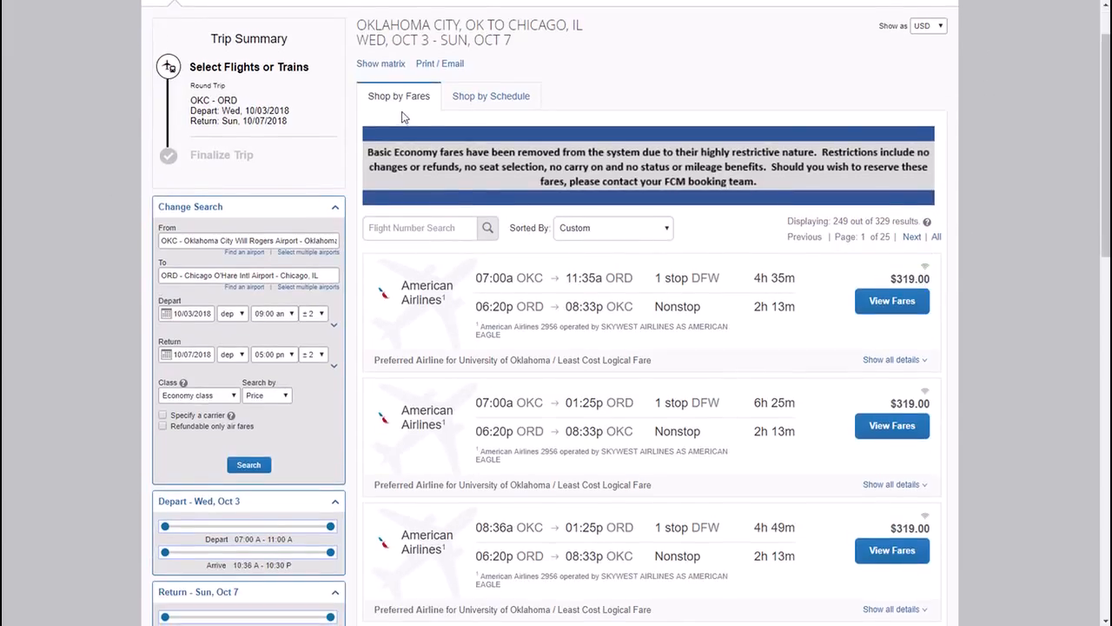
scroll(405, 119, "up", 1)
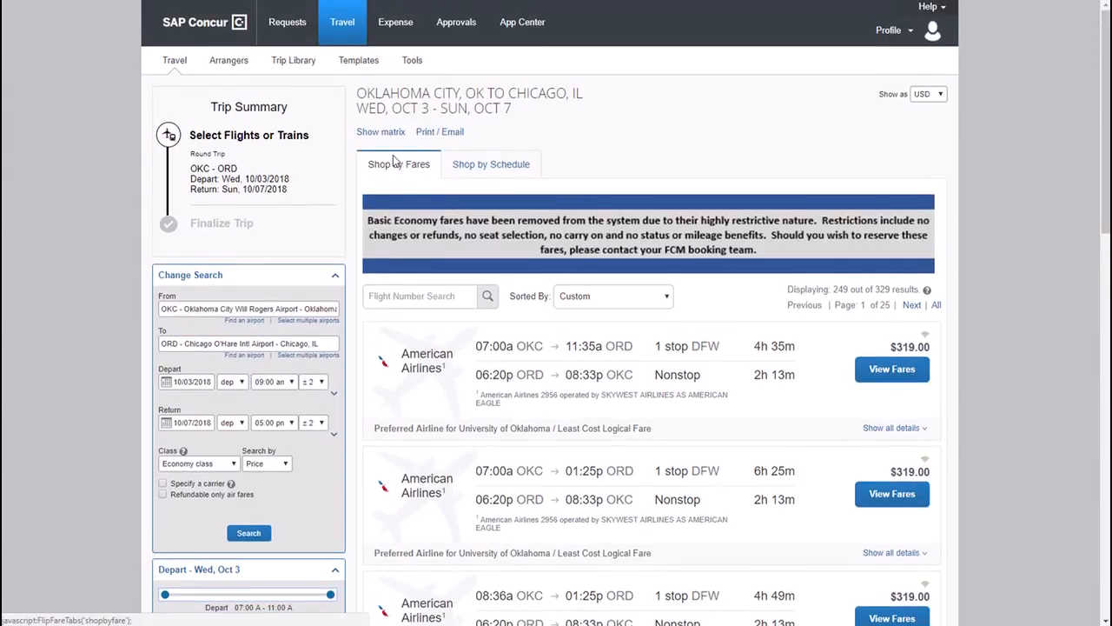
left_click(496, 170)
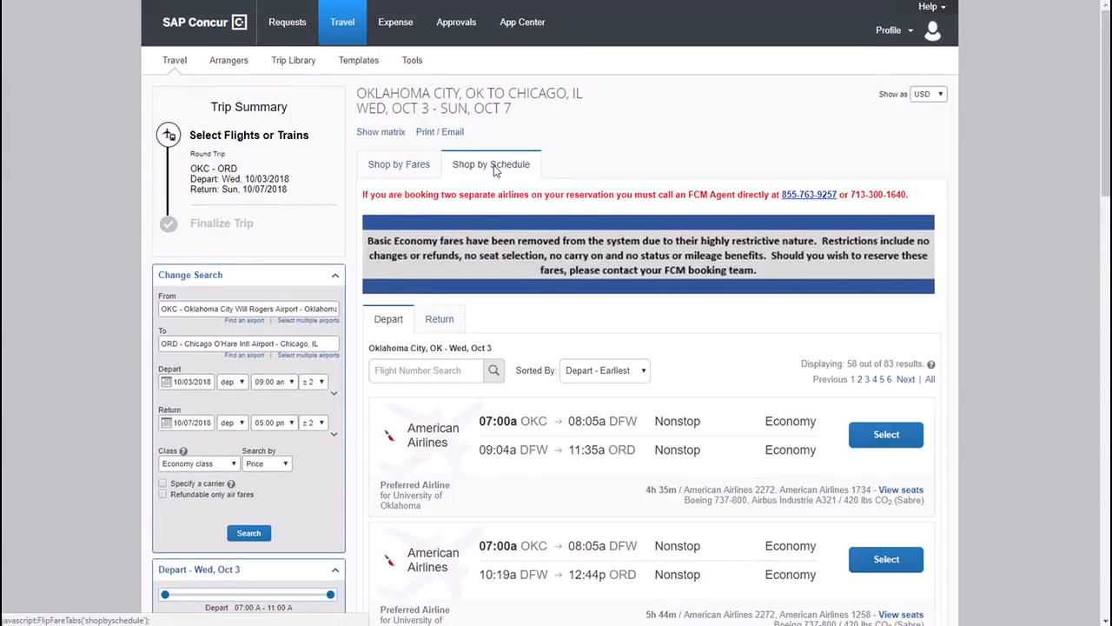
left_click(413, 165)
left_click(633, 300)
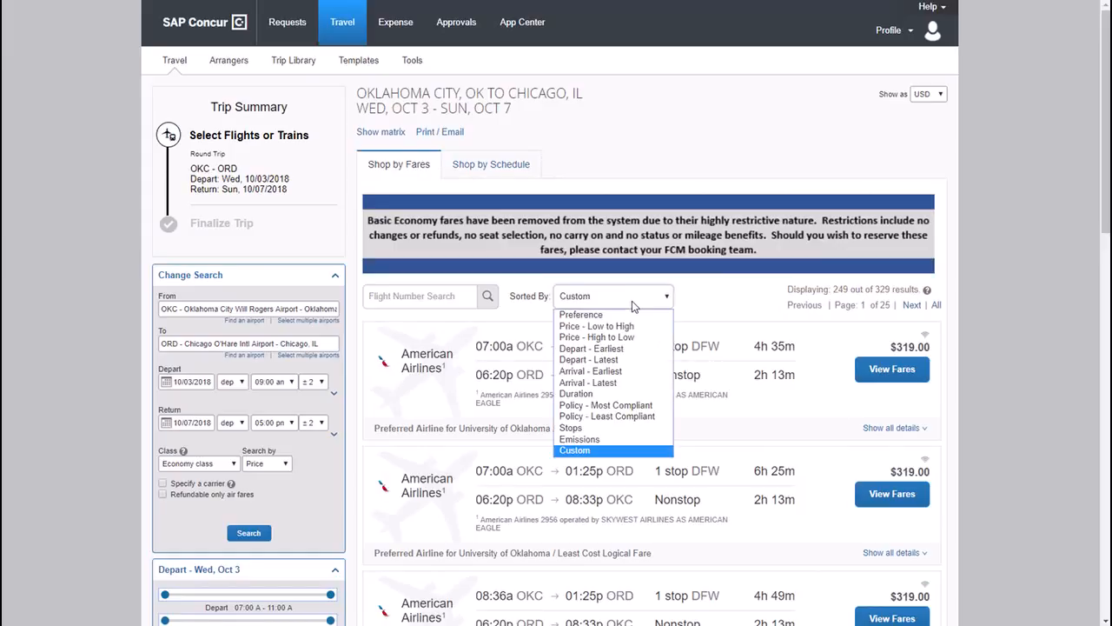
left_click(708, 298)
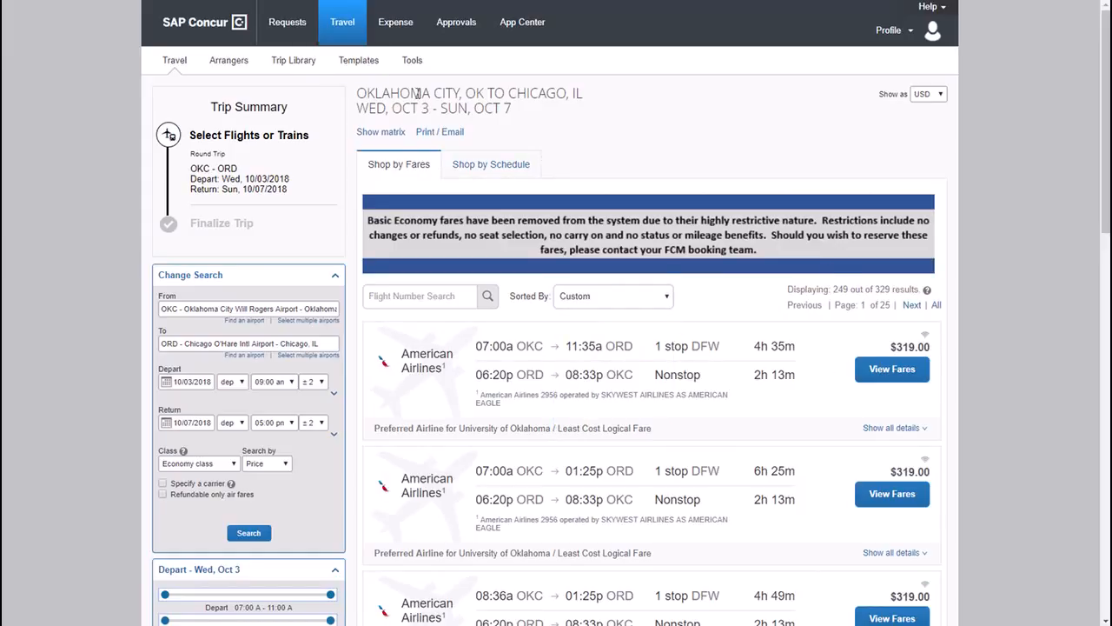
Switch back to the Request Center and set the air ticket amount to 319 USD.
mouse_move(357, 625)
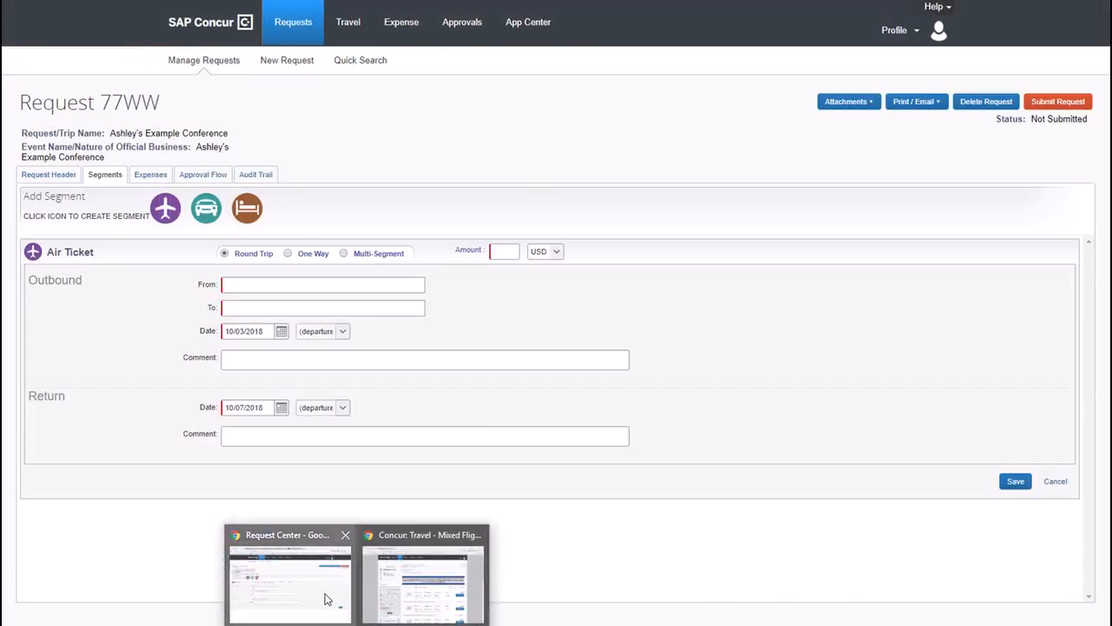
left_click(353, 573)
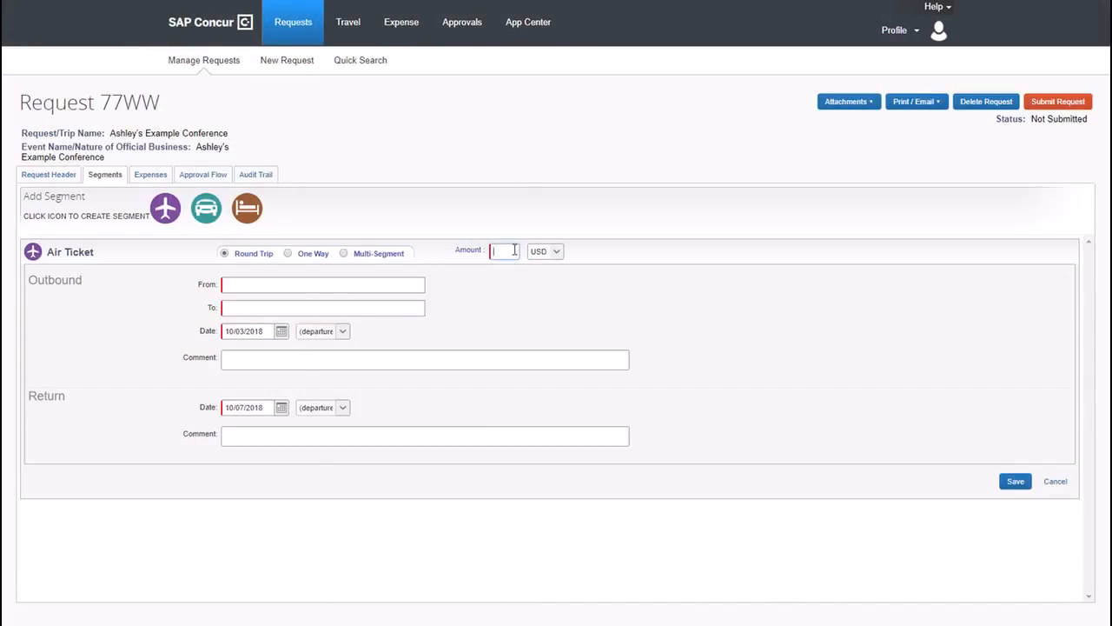
type("319")
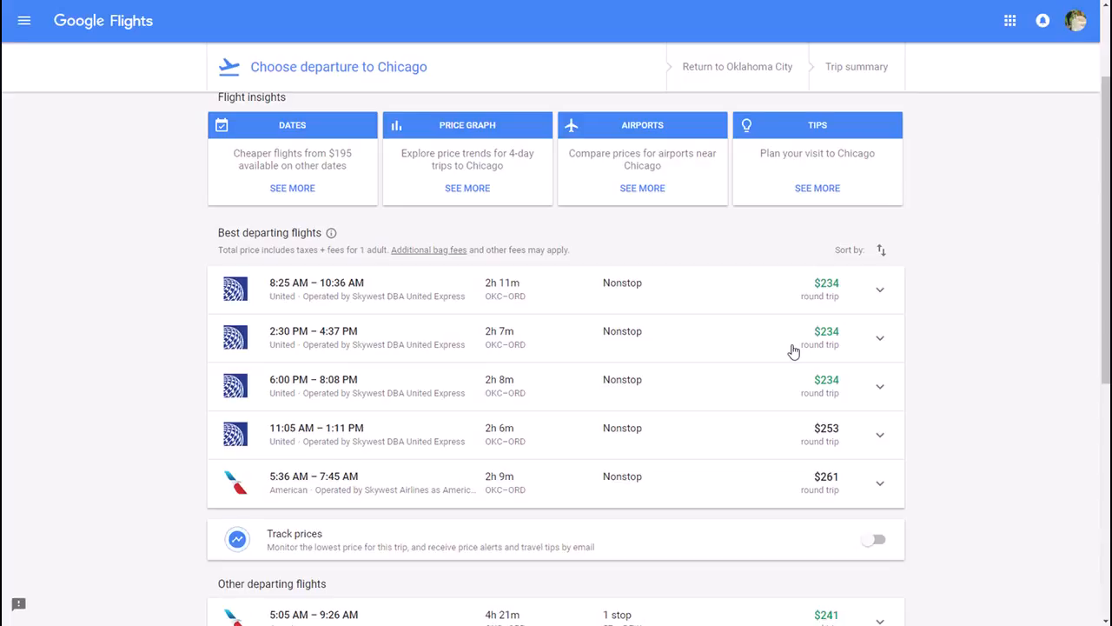
Compare the round-trip fares to Chicago in Google Flights with the fares in Concur Travel.
scroll(773, 404, "down", 1)
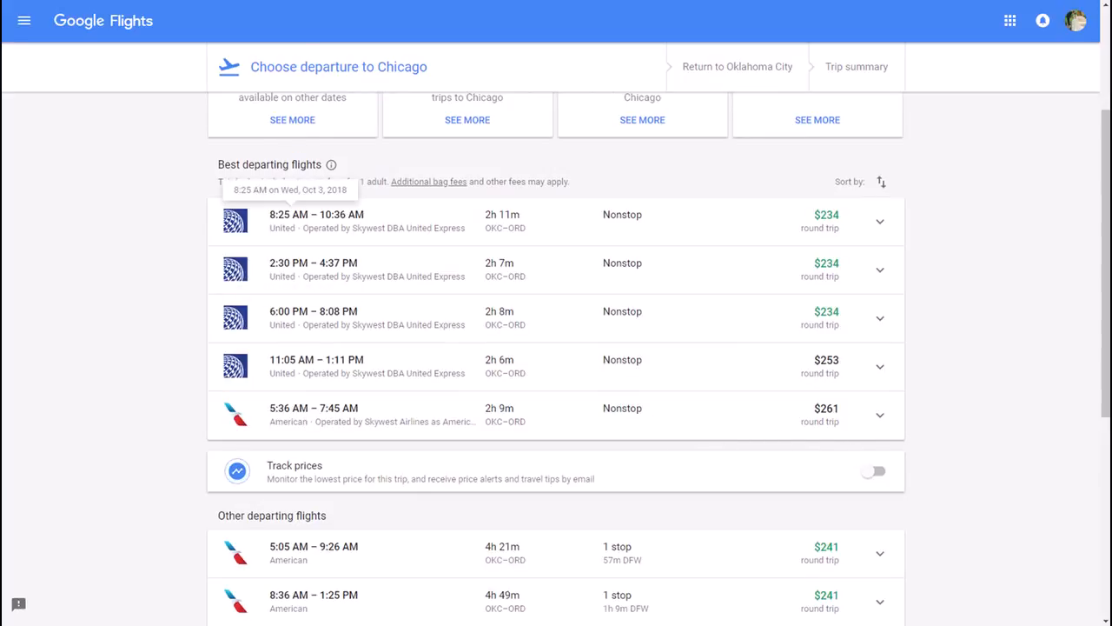
mouse_move(356, 621)
left_click(372, 600)
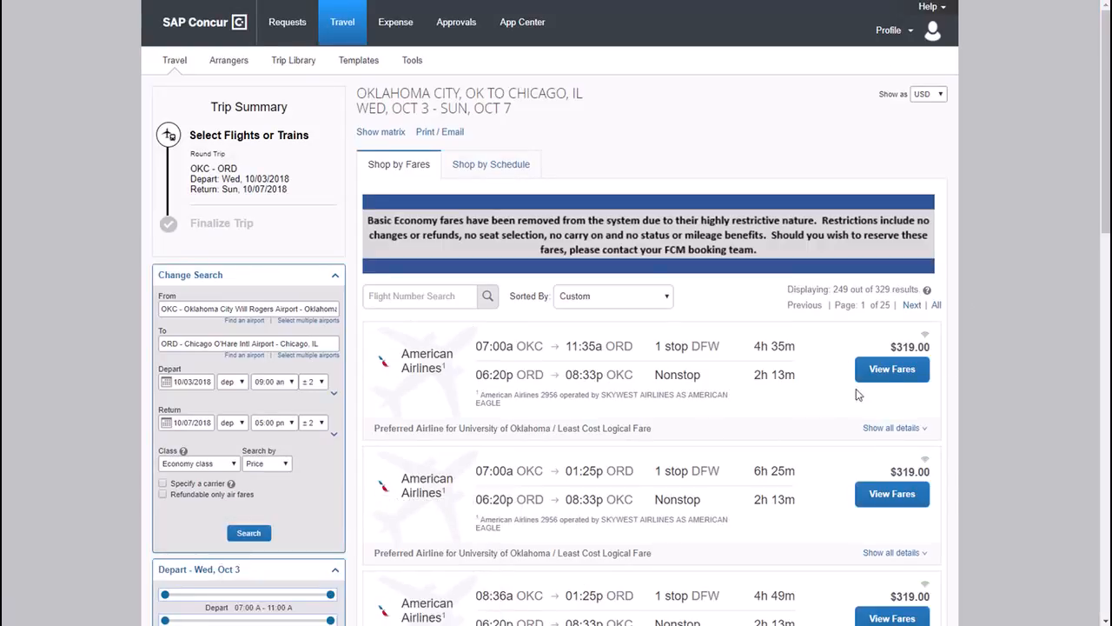
mouse_move(356, 621)
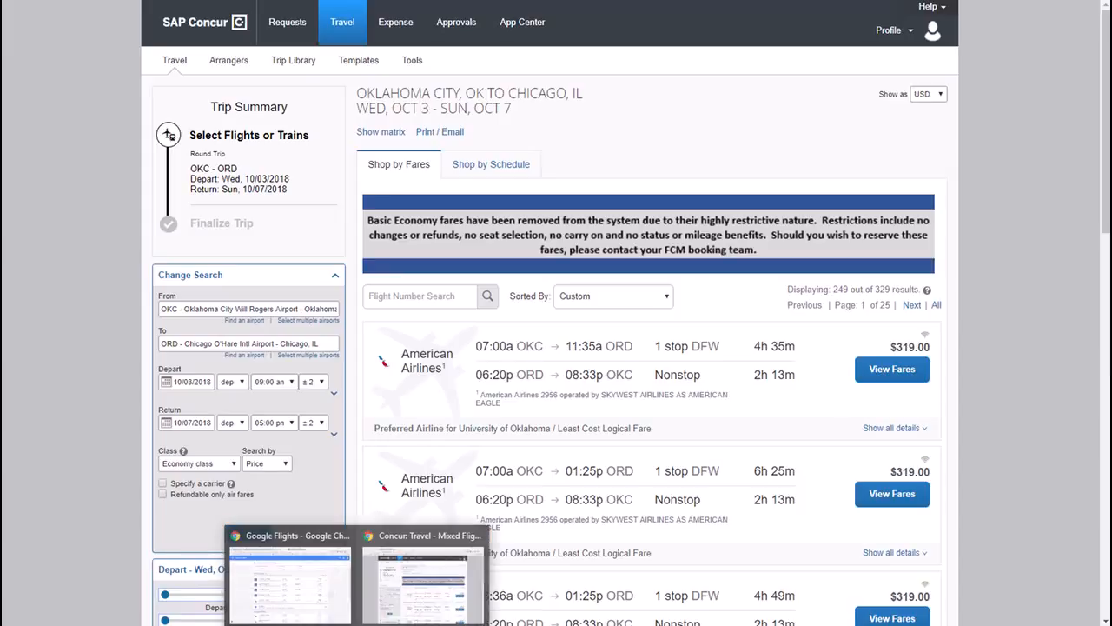
left_click(324, 585)
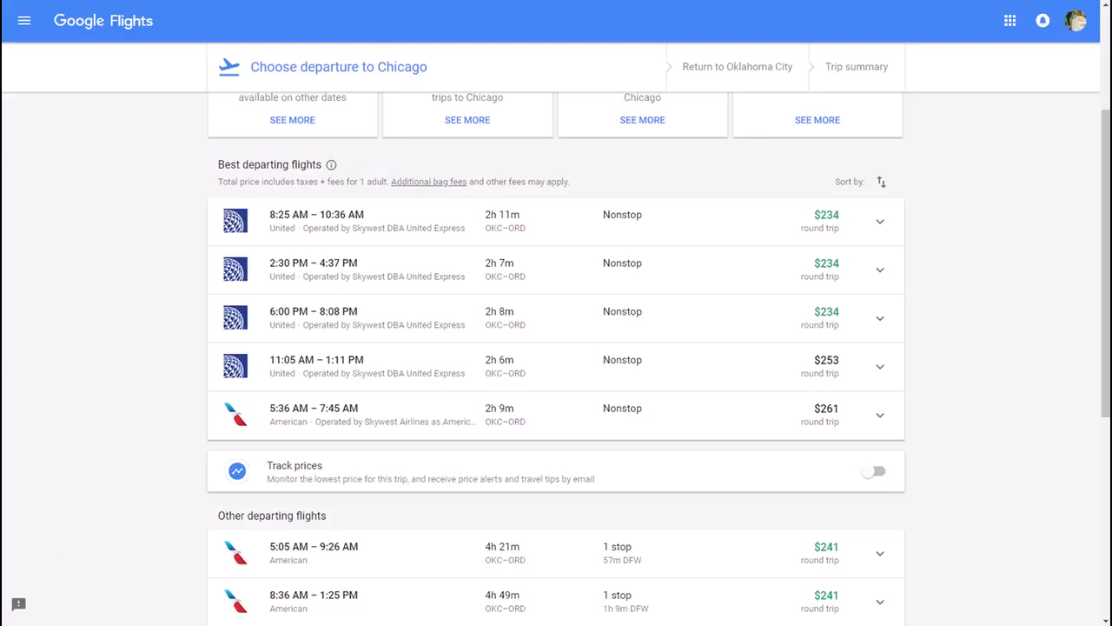
Return to the request, set the air ticket route from Will Rogers World (OKC) to O'Hare Intl (ORD), and save the segment.
mouse_move(356, 624)
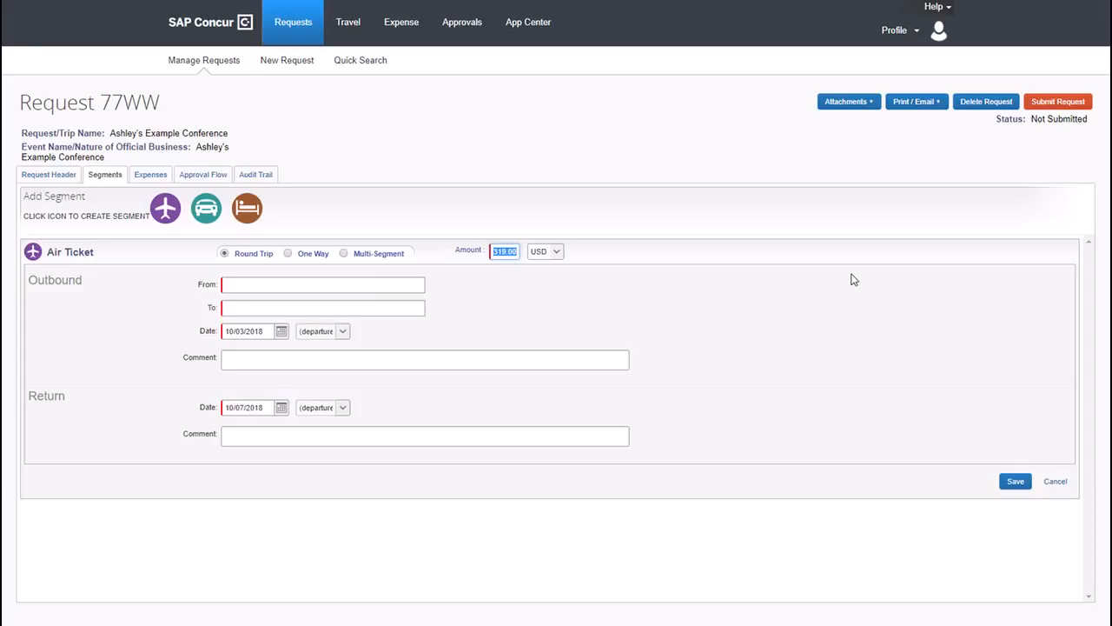
left_click(363, 284)
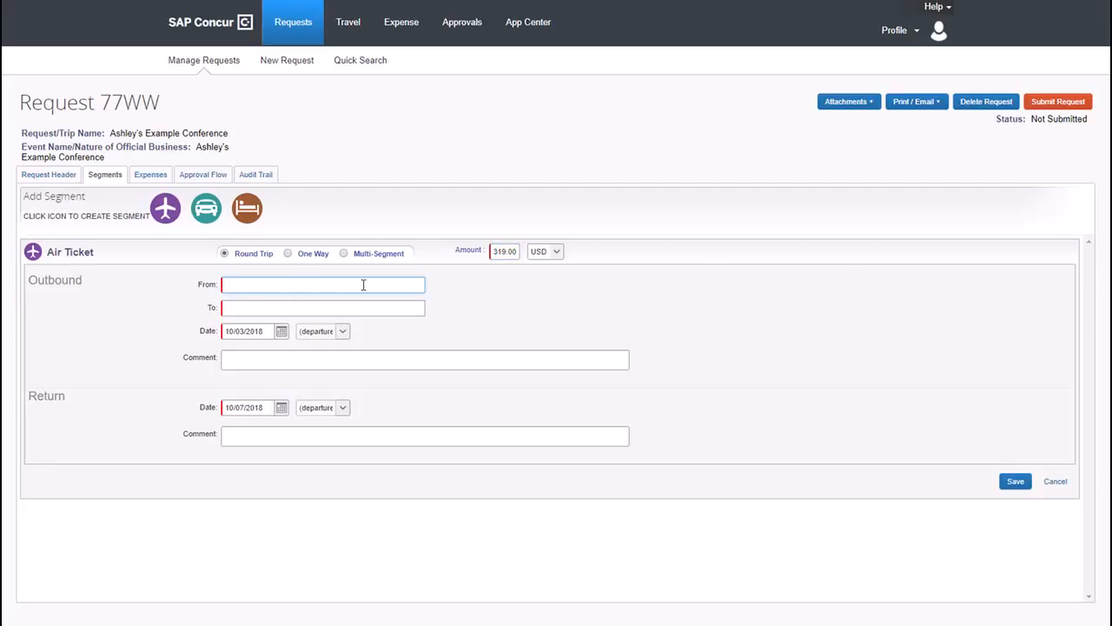
type("Okc")
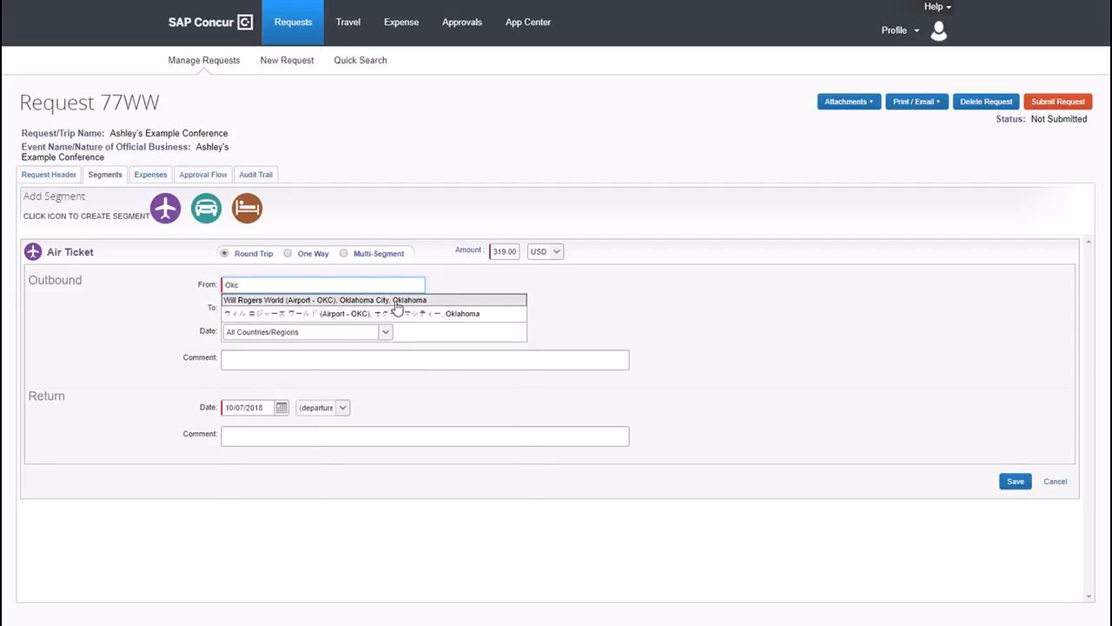
left_click(391, 300)
left_click(275, 309)
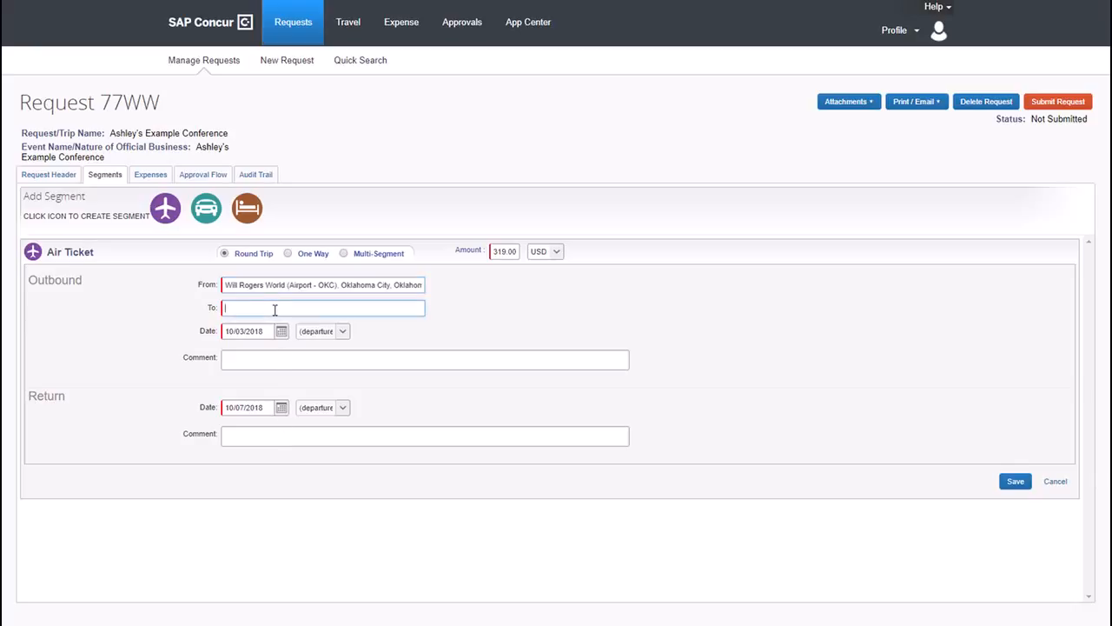
type("Chicago (Area Airports - CHI), Illinois")
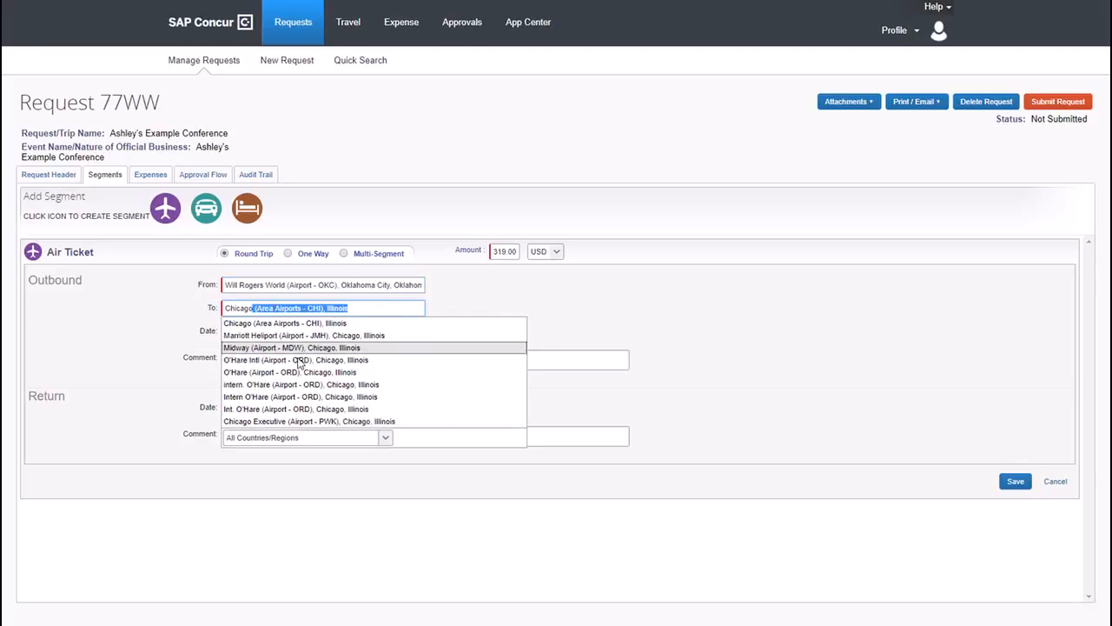
left_click(299, 360)
left_click(1019, 483)
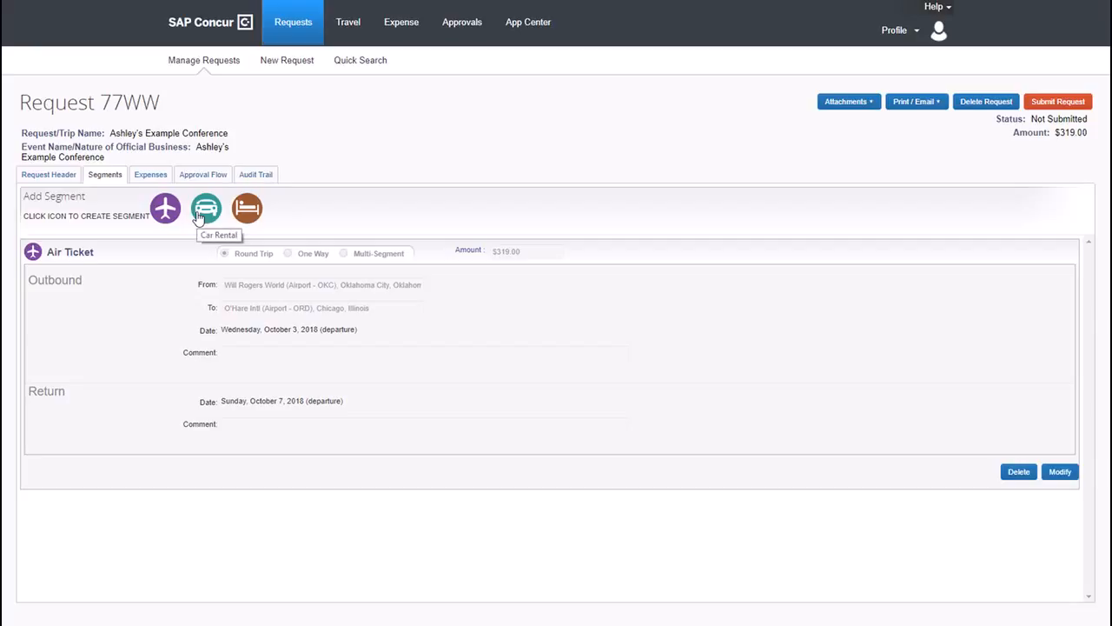
Add a hotel reservation segment to the request with an amount of 211 USD.
left_click(252, 220)
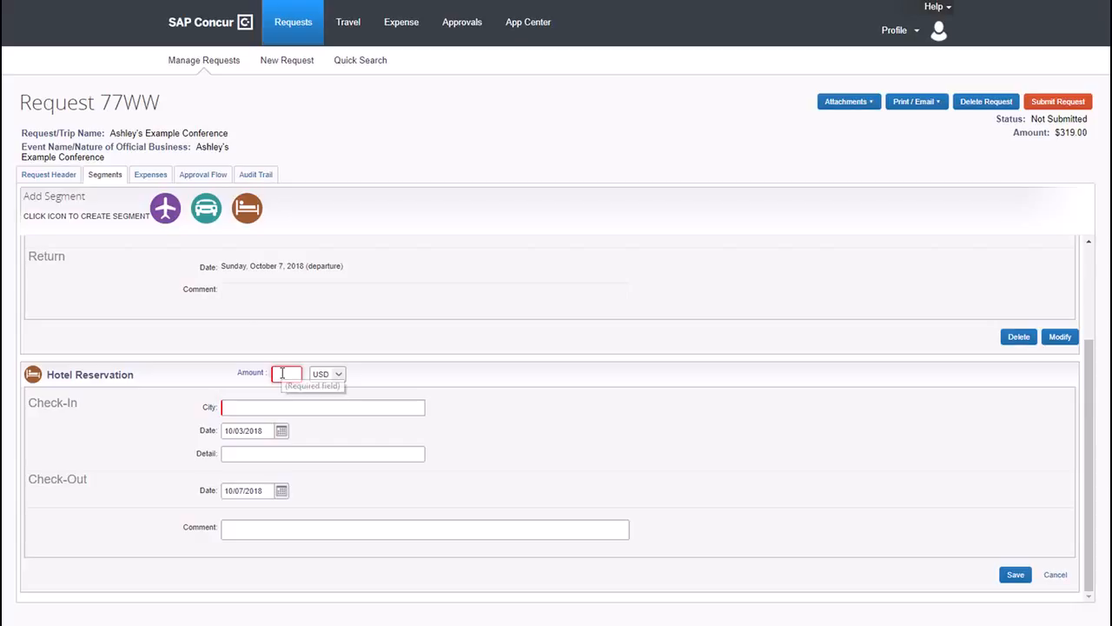
left_click(282, 373)
type("1")
type("211")
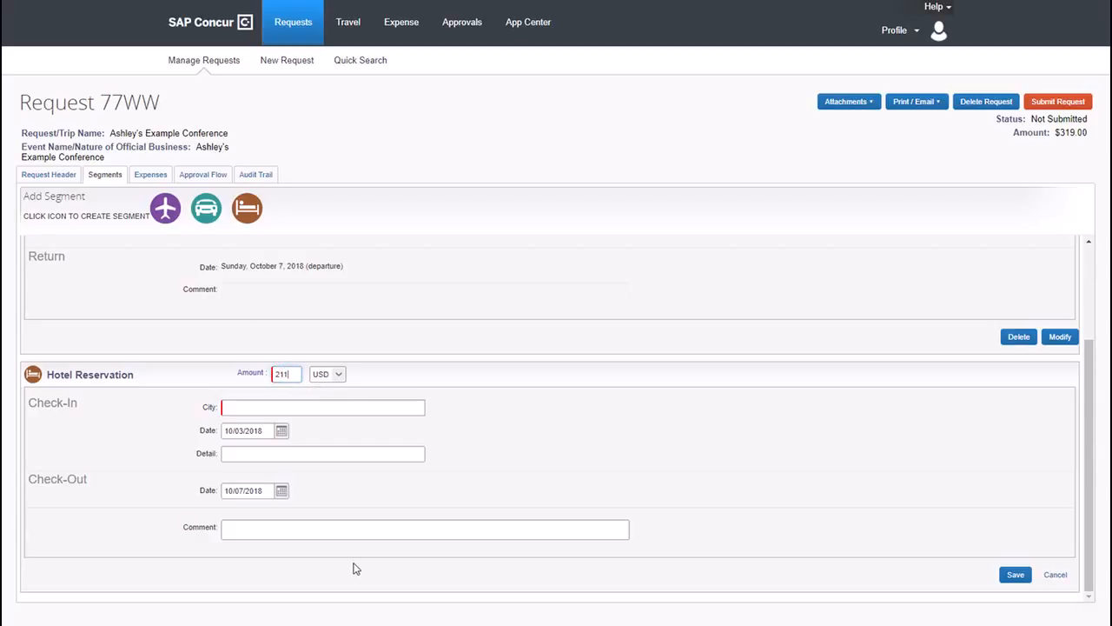
Enter the hotel comment "Plan on staying at a hotel other than the conference hotel because it is cheaper".
left_click(365, 534)
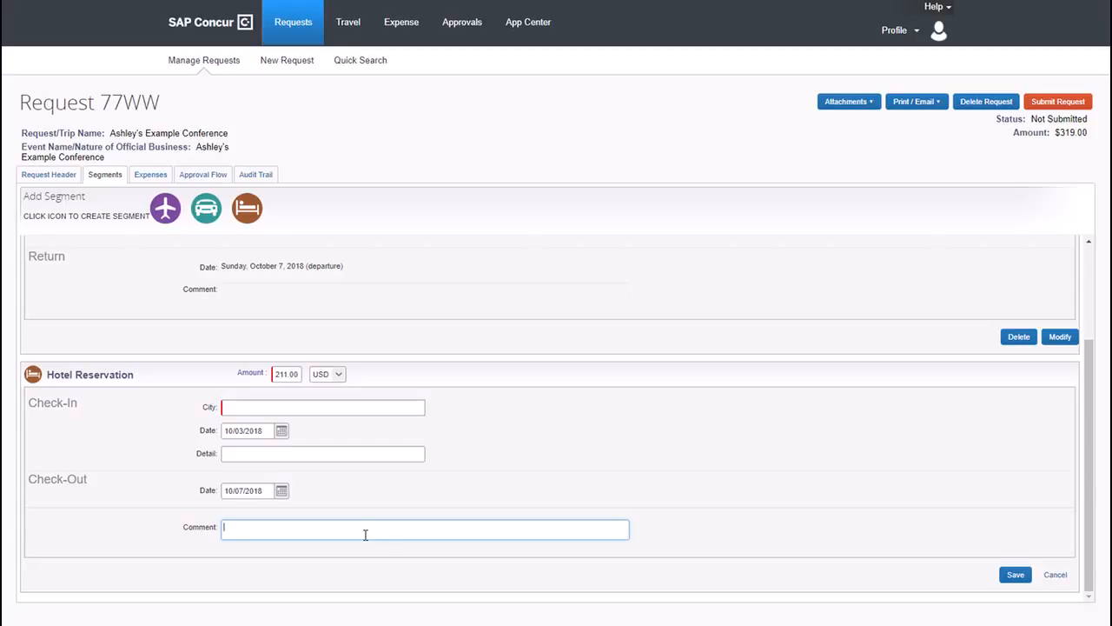
type("Stay")
key("BackSpace")
key("BackSpace")
type("Plan on staying at a hotel other than the")
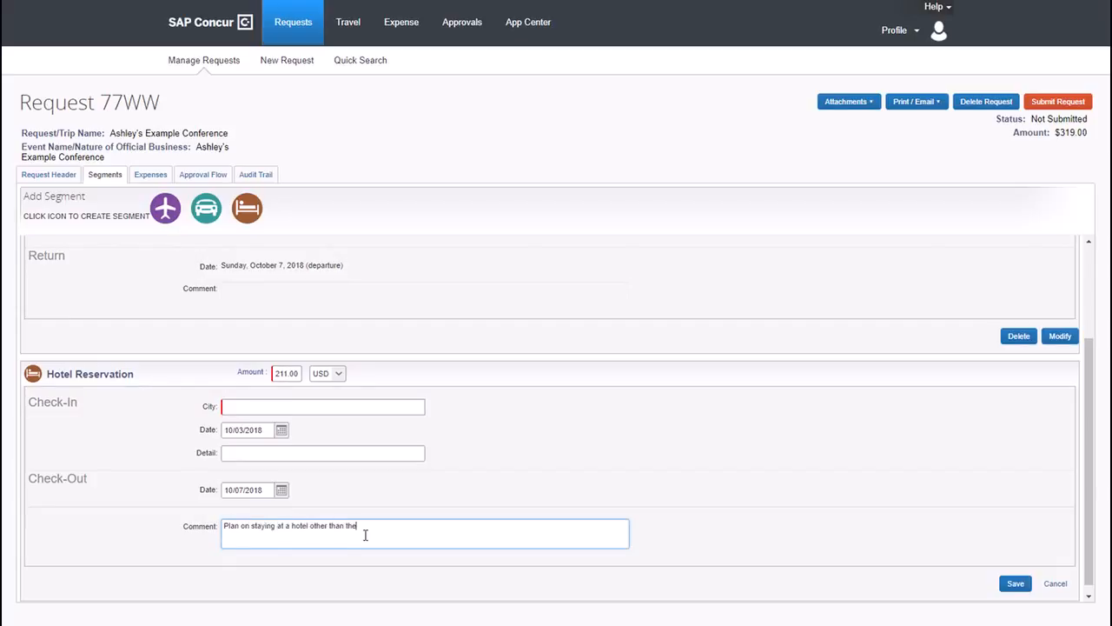
type(" conference hotel because it is cheaper")
Set the hotel check-in city to Chicago, Illinois and save the hotel reservation segment.
left_click(396, 405)
type("Chia")
key("BackSpace")
type("cag")
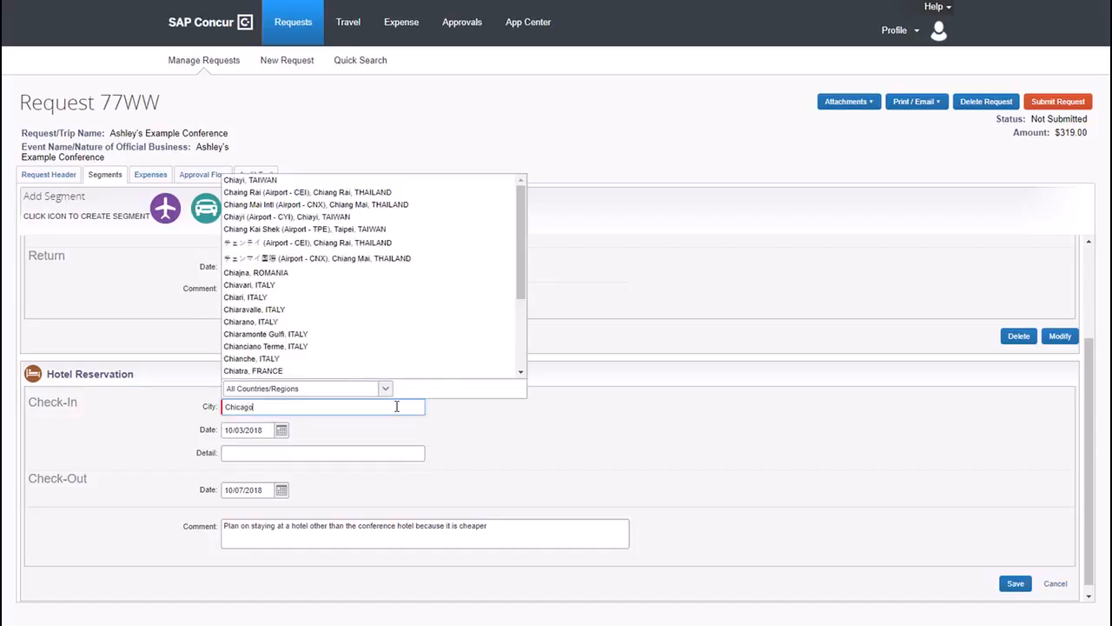
type("ois")
left_click(400, 437)
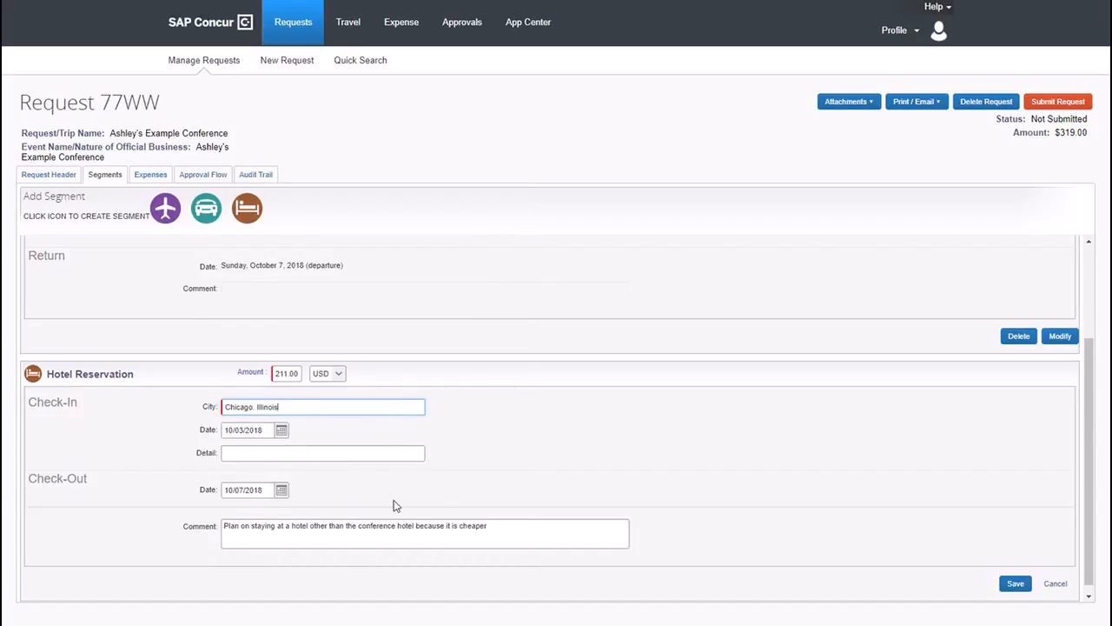
left_click(1022, 591)
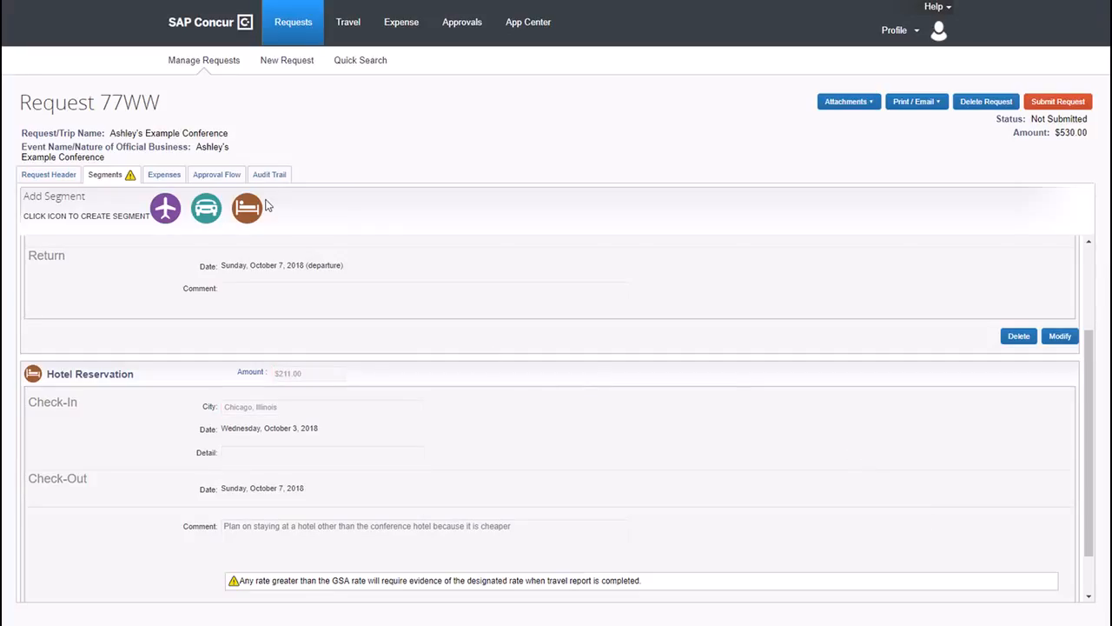
Examine the GSA FY 2018 per diem lodging rates for Illinois and the meals and incidentals breakdown.
scroll(631, 510, "down", 1)
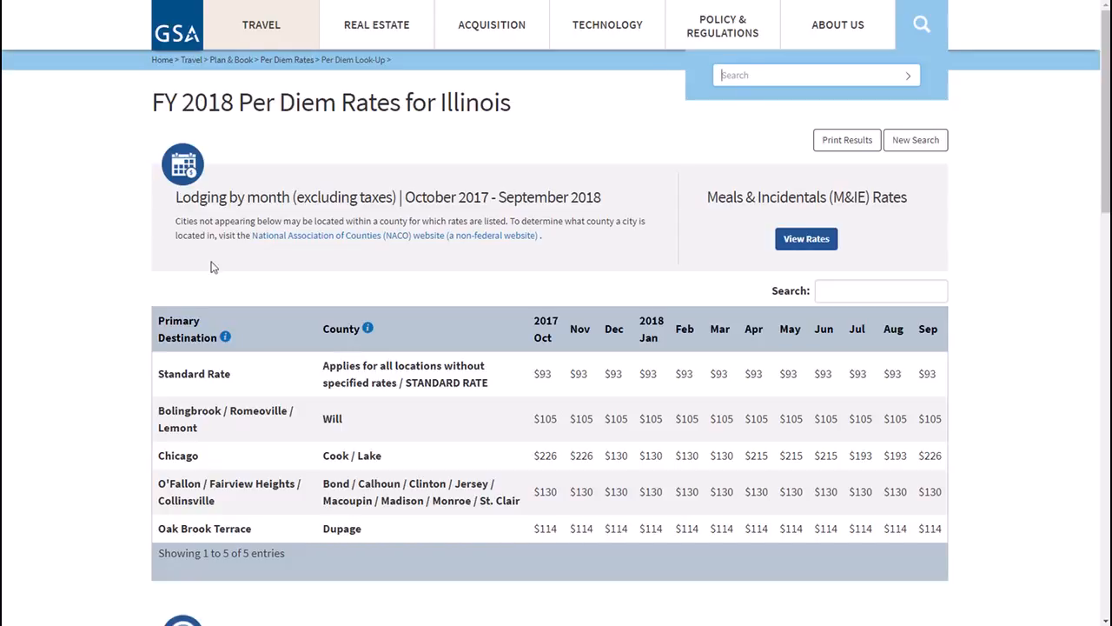
scroll(122, 230, "down", 1)
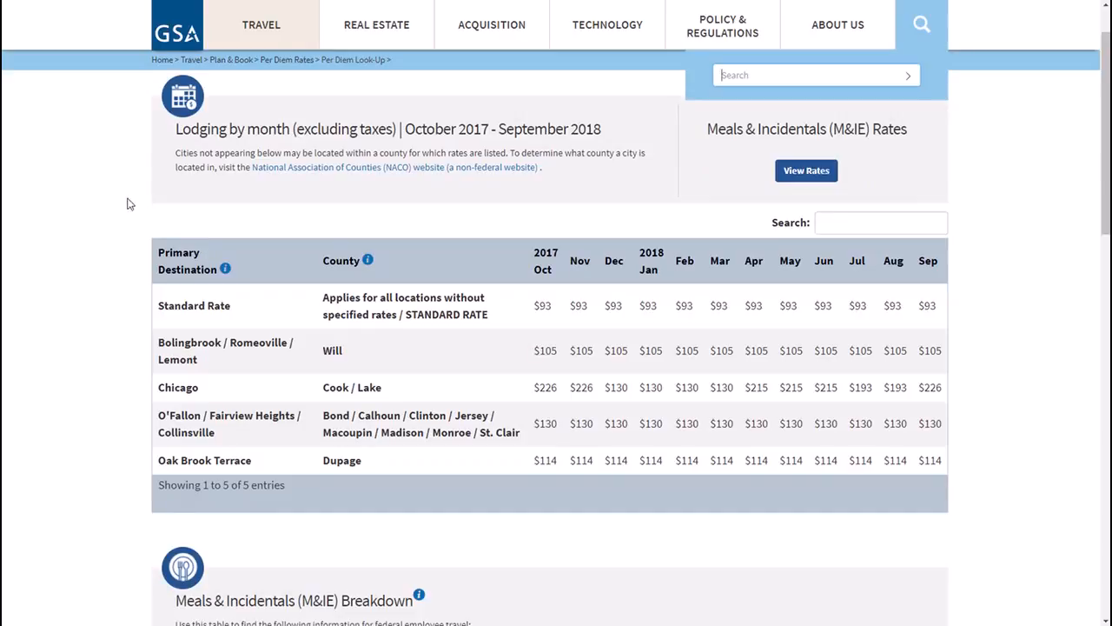
scroll(178, 158, "down", 1)
scroll(402, 385, "down", 5)
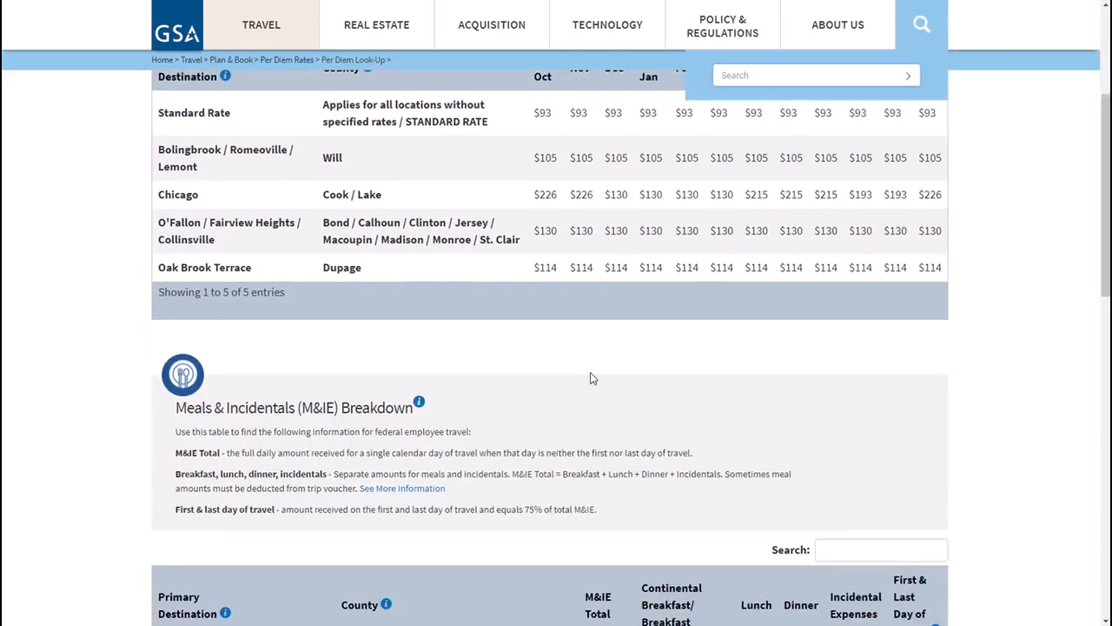
scroll(380, 448, "up", 7)
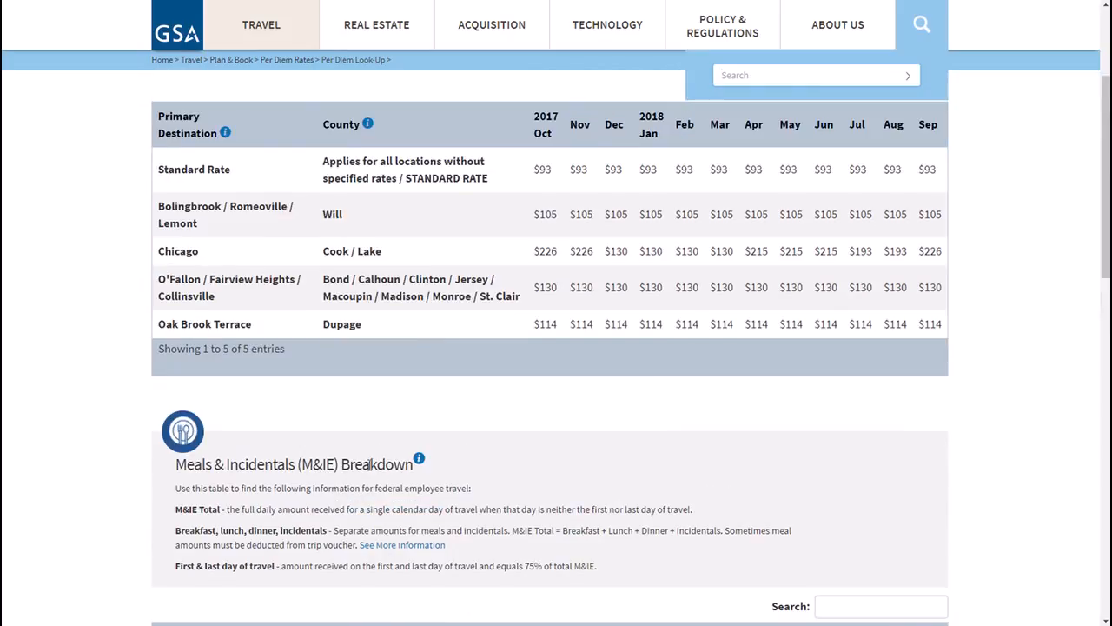